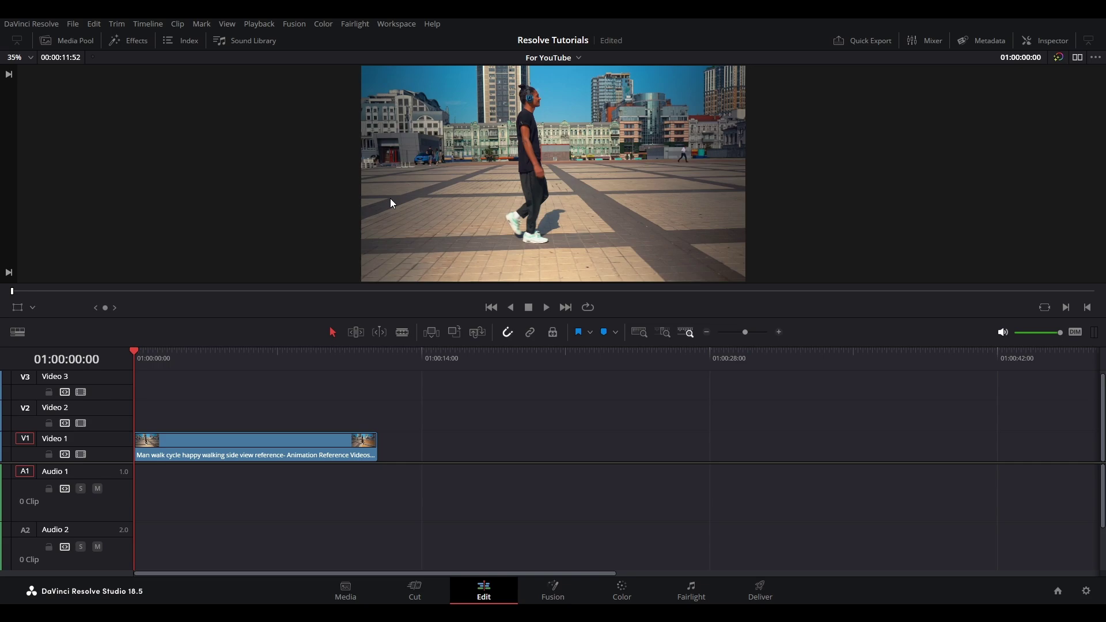
Play the walking clip through to about 01:00:06:21 and open it on the Fusion page
{"action": "left_click", "coordinate": [546, 307]}
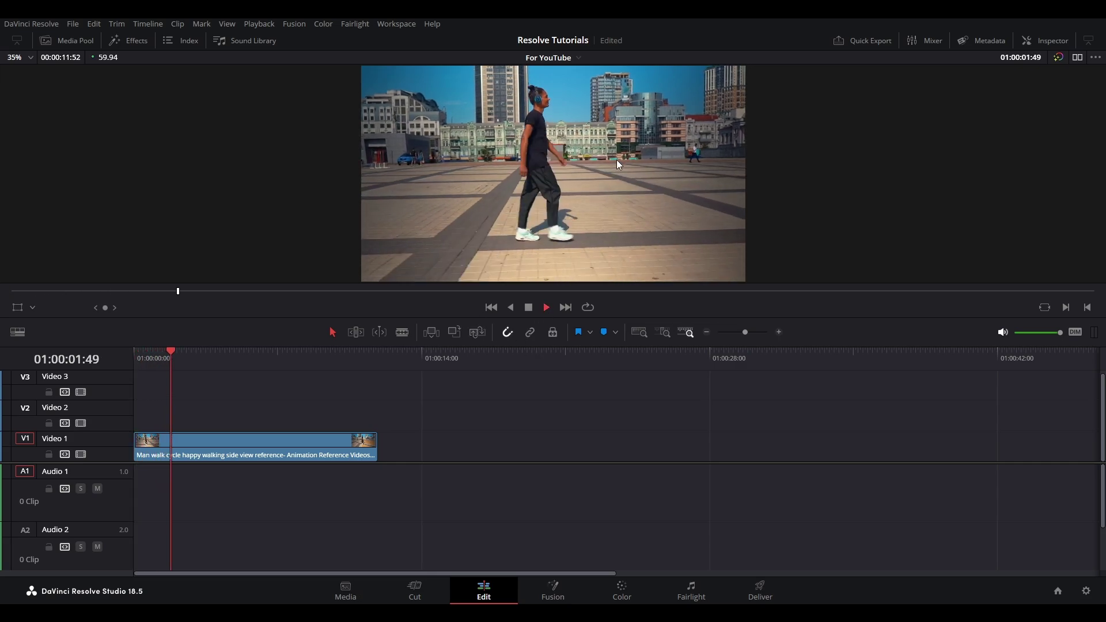
{"action": "left_click", "coordinate": [529, 307]}
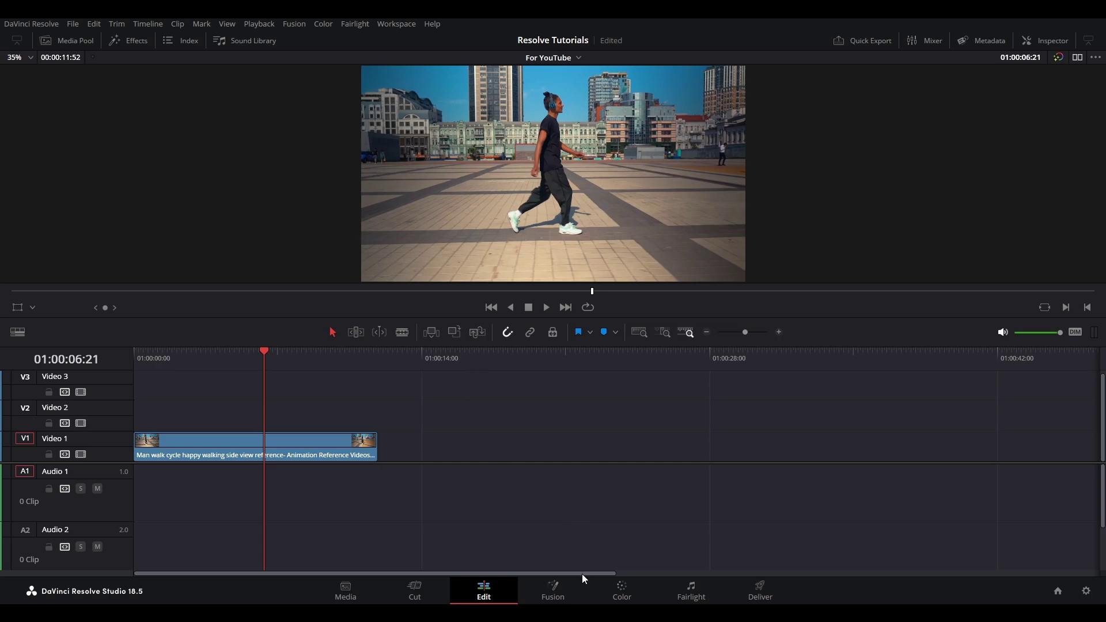
{"action": "left_click", "coordinate": [569, 590]}
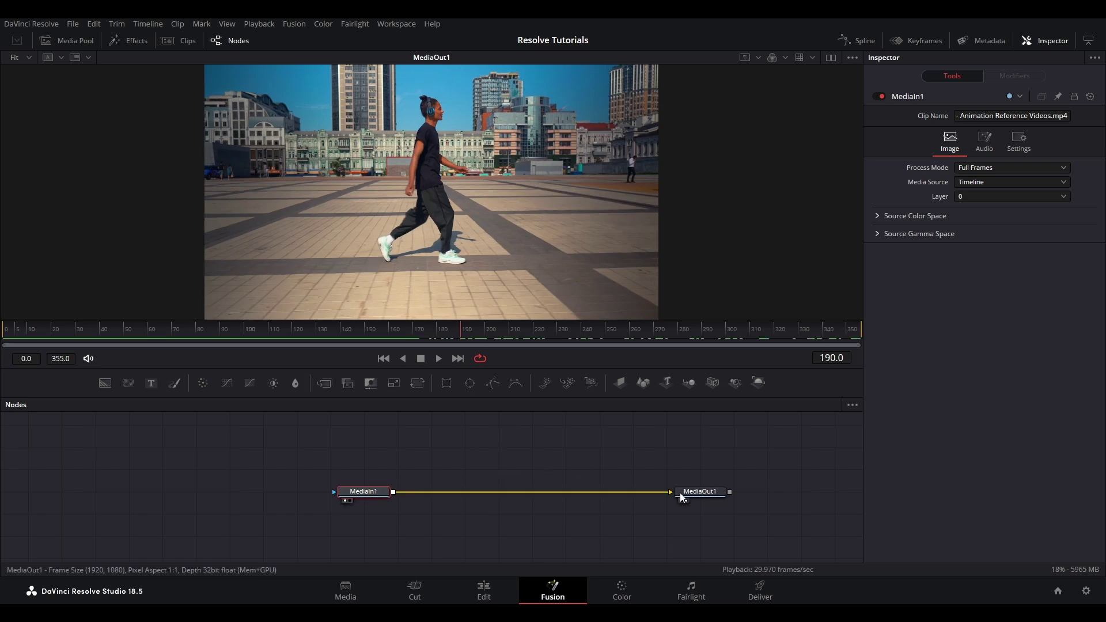
Insert a Tracker between MediaIn1 and MediaOut1, and connect a text node reading "it's opposite day" to its foreground input
{"action": "left_click", "coordinate": [709, 497]}
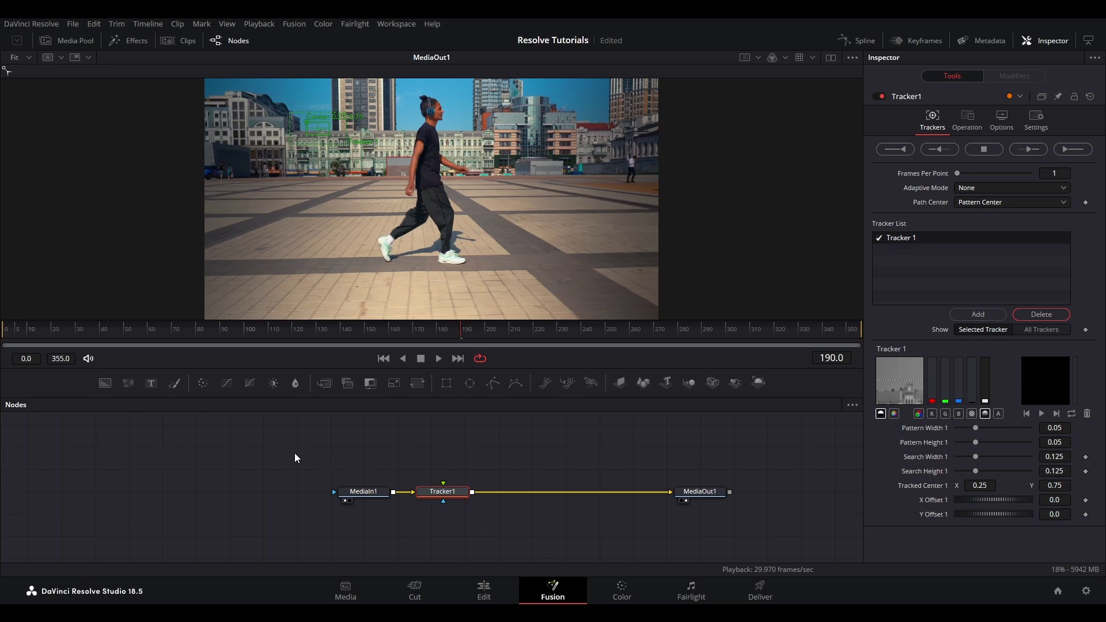
{"action": "left_click_drag", "start_coordinate": [151, 383], "coordinate": [442, 438]}
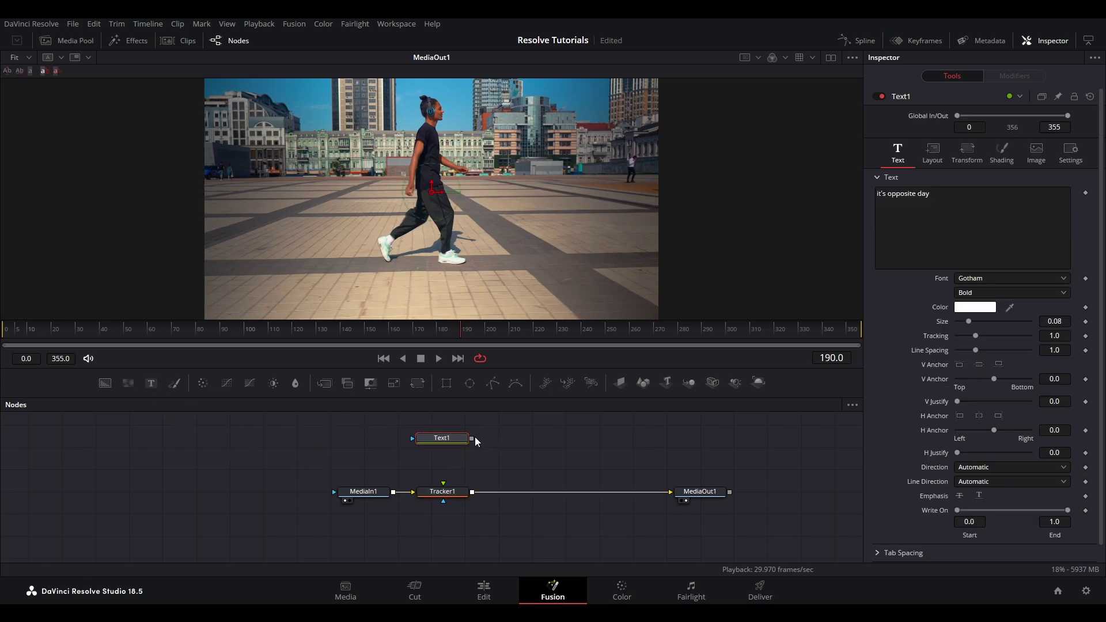
{"action": "left_click_drag", "start_coordinate": [472, 439], "coordinate": [461, 492]}
{"action": "left_click", "coordinate": [444, 492]}
{"action": "left_click", "coordinate": [459, 439]}
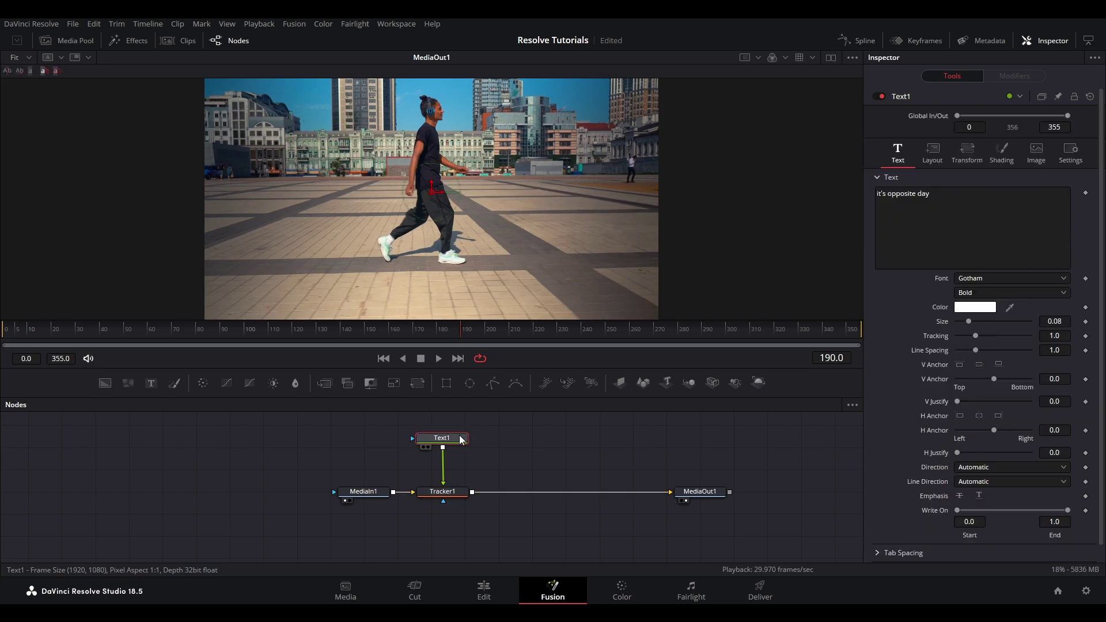
Move Tracker1's pattern box onto the walking man's headphones at frame 190
{"action": "left_click", "coordinate": [455, 497]}
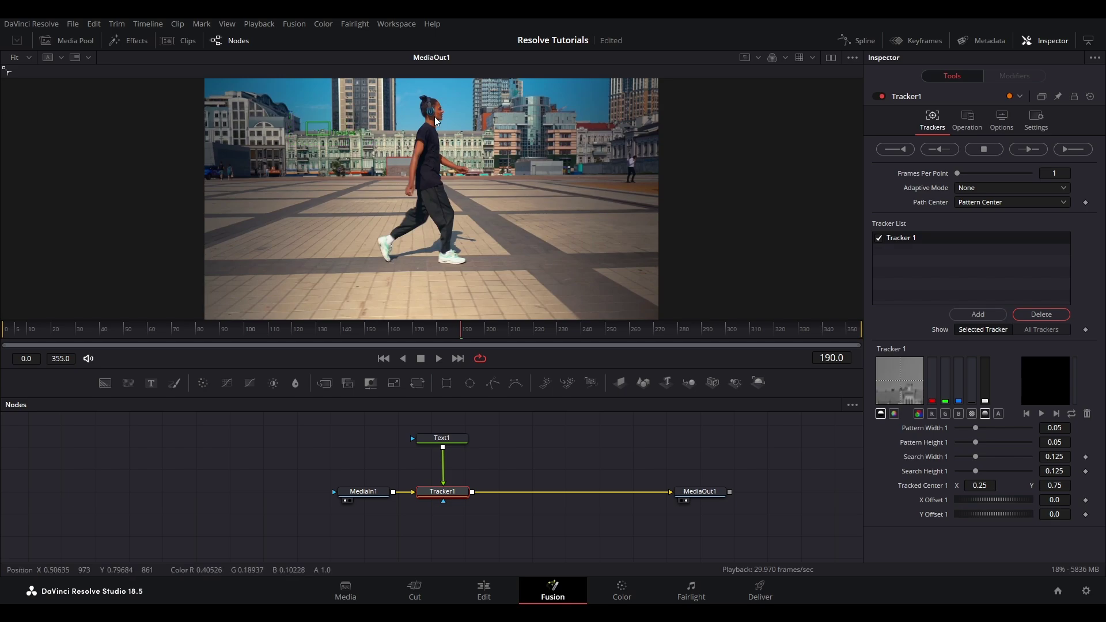
{"action": "scroll", "coordinate": [350, 216], "scroll_direction": "up", "scroll_amount": 5}
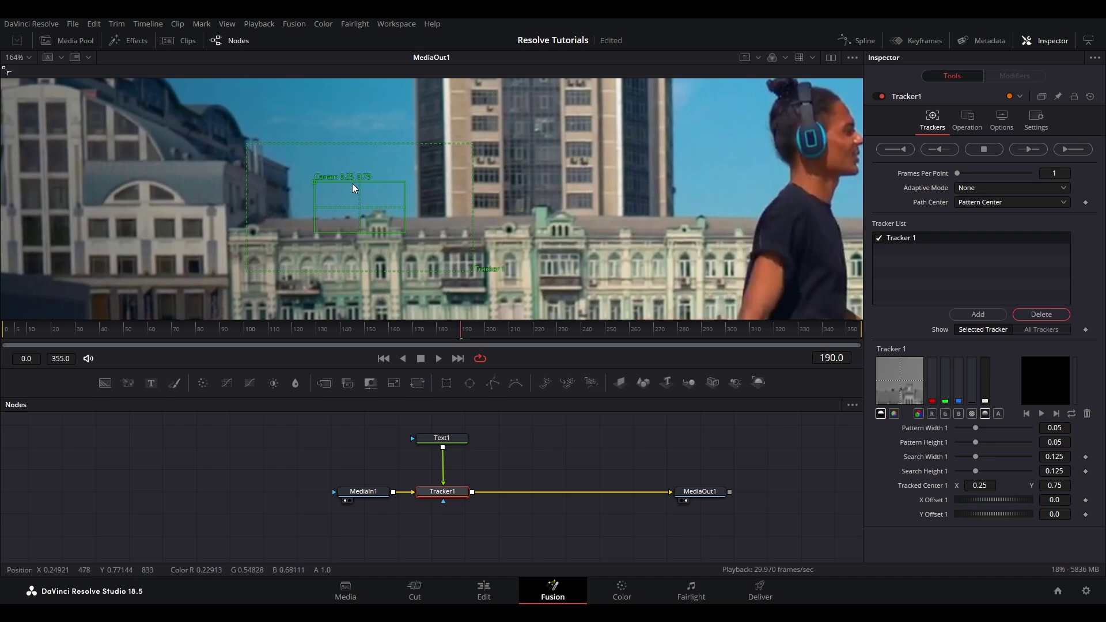
{"action": "scroll", "coordinate": [362, 189], "scroll_direction": "down", "scroll_amount": 1}
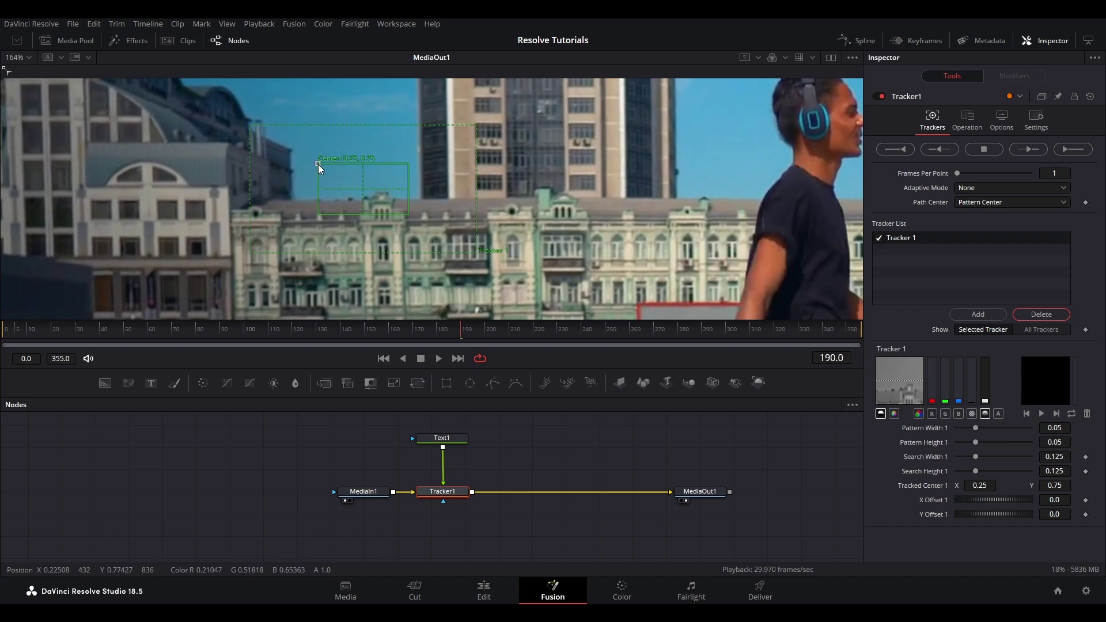
{"action": "left_click_drag", "start_coordinate": [318, 164], "coordinate": [484, 127]}
{"action": "scroll", "coordinate": [671, 157], "scroll_direction": "down", "scroll_amount": 3}
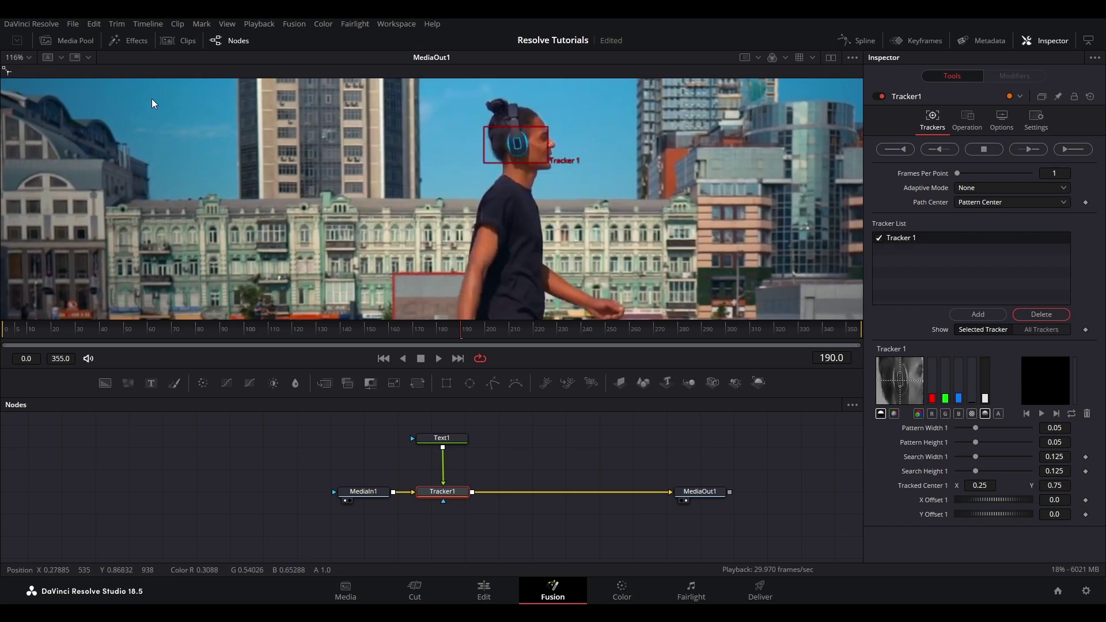
{"action": "key", "text": "ctrl+f"}
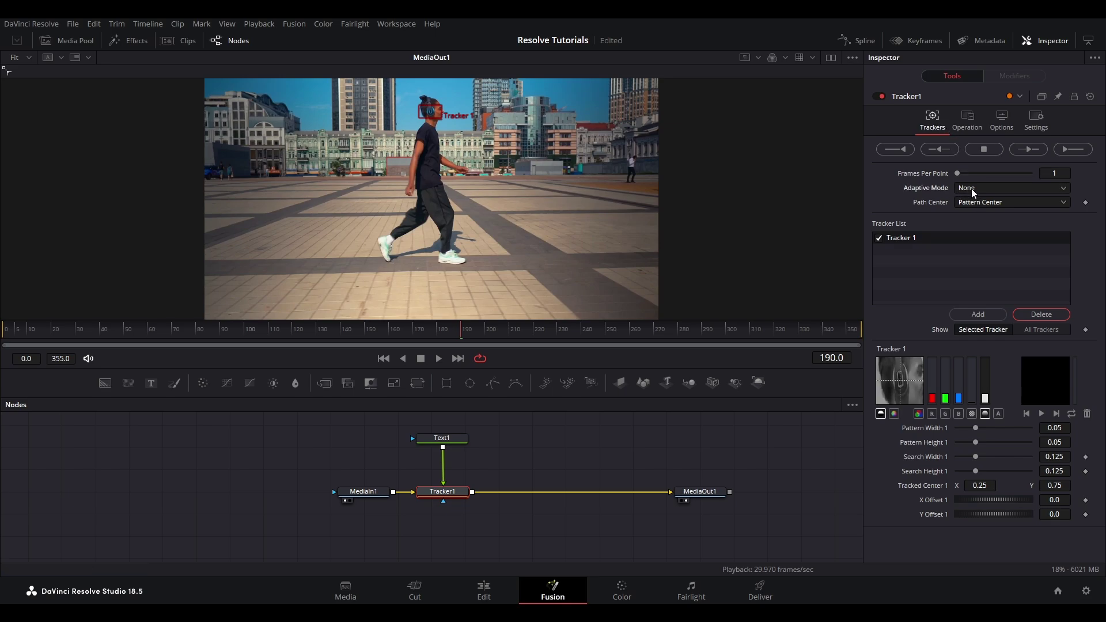
Set Tracker1's adaptive mode to Best match and its operation to Match Move
{"action": "left_click", "coordinate": [984, 233]}
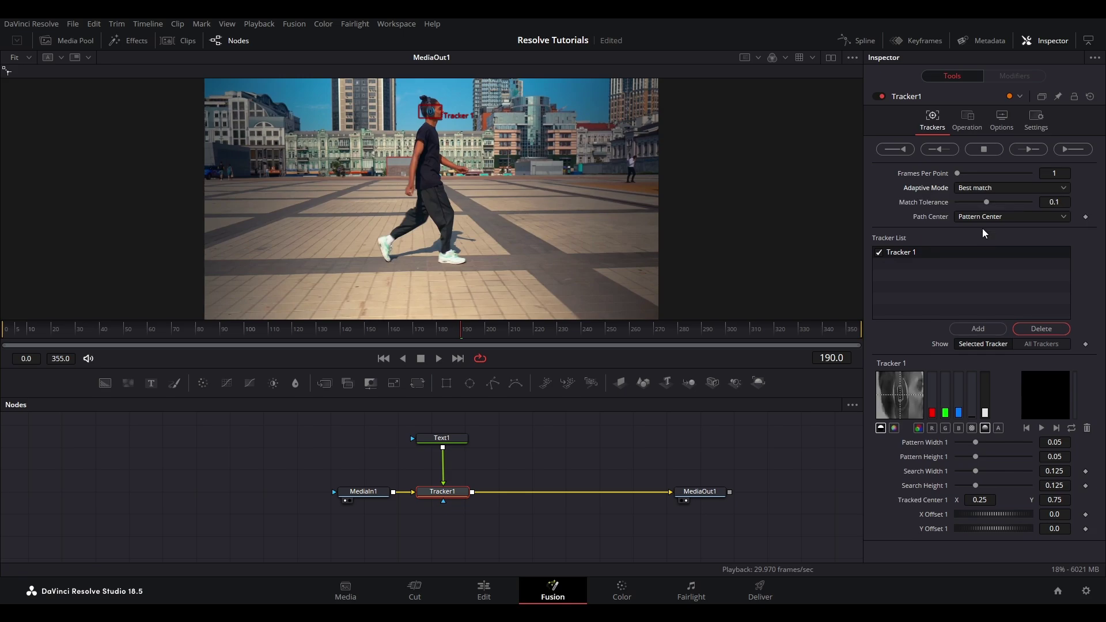
{"action": "left_click", "coordinate": [969, 123]}
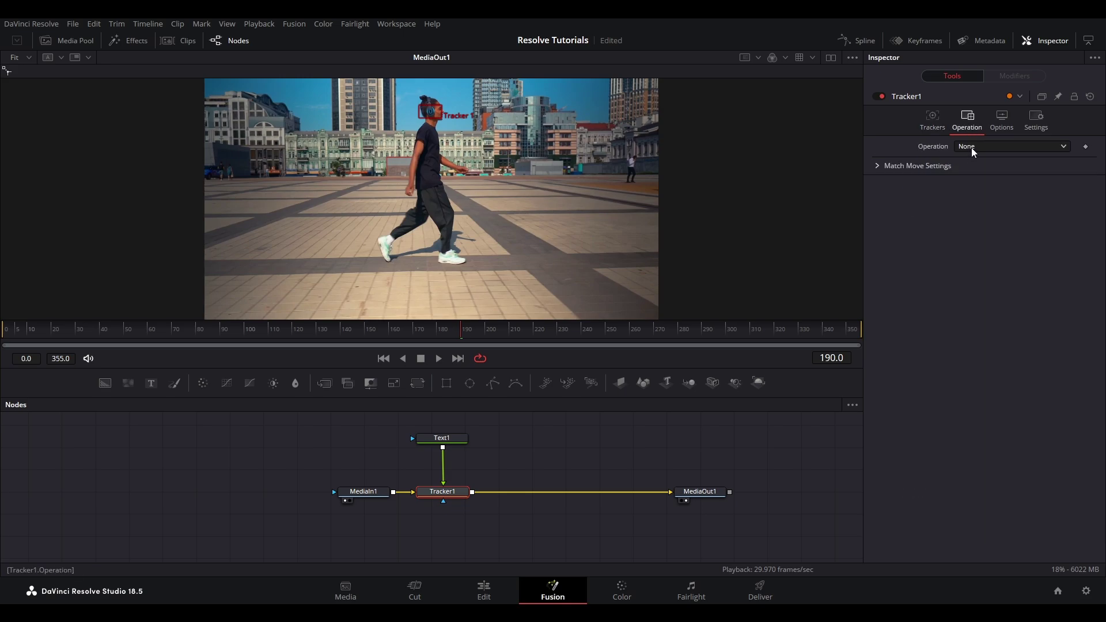
{"action": "left_click", "coordinate": [979, 177]}
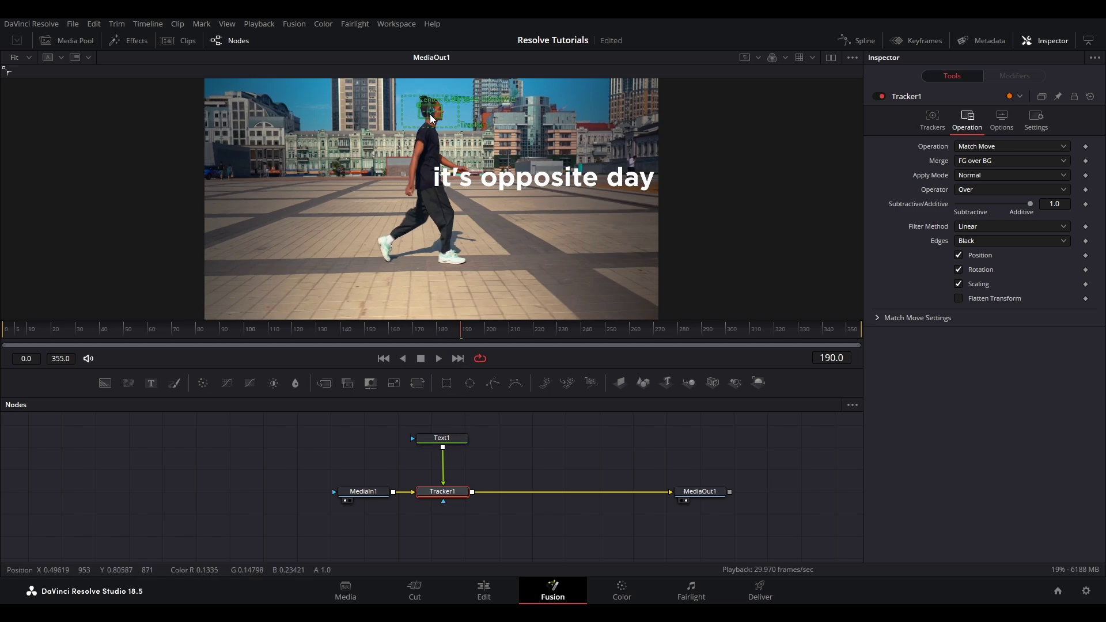
Track the man's head forward from frame 190 to the clip's end and backward from frame 189 to the start
{"action": "left_click", "coordinate": [929, 126]}
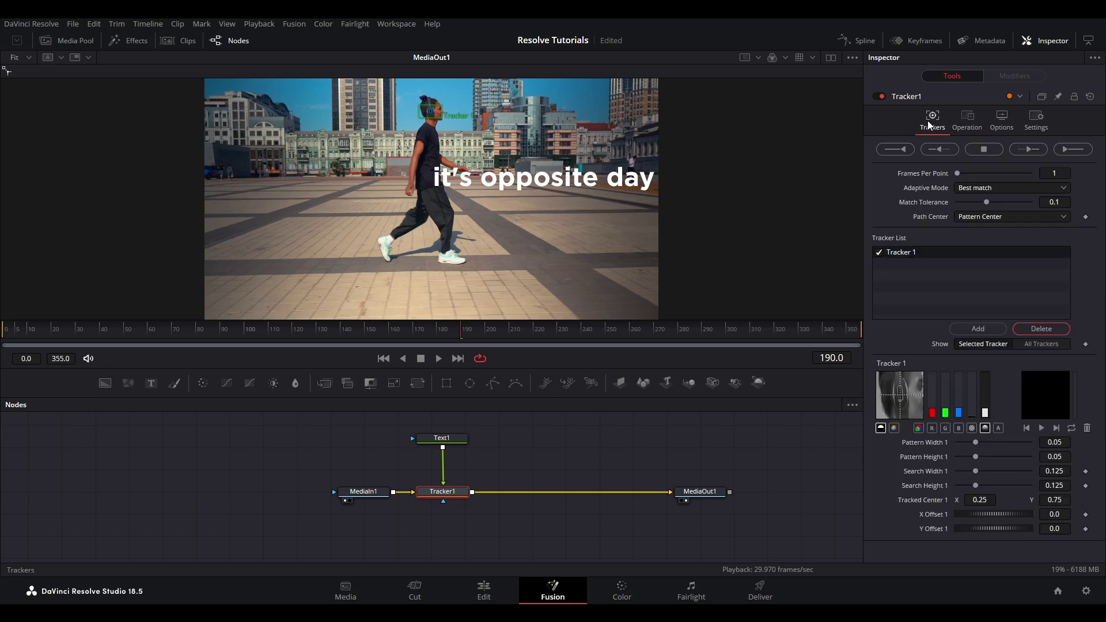
{"action": "left_click", "coordinate": [1031, 151]}
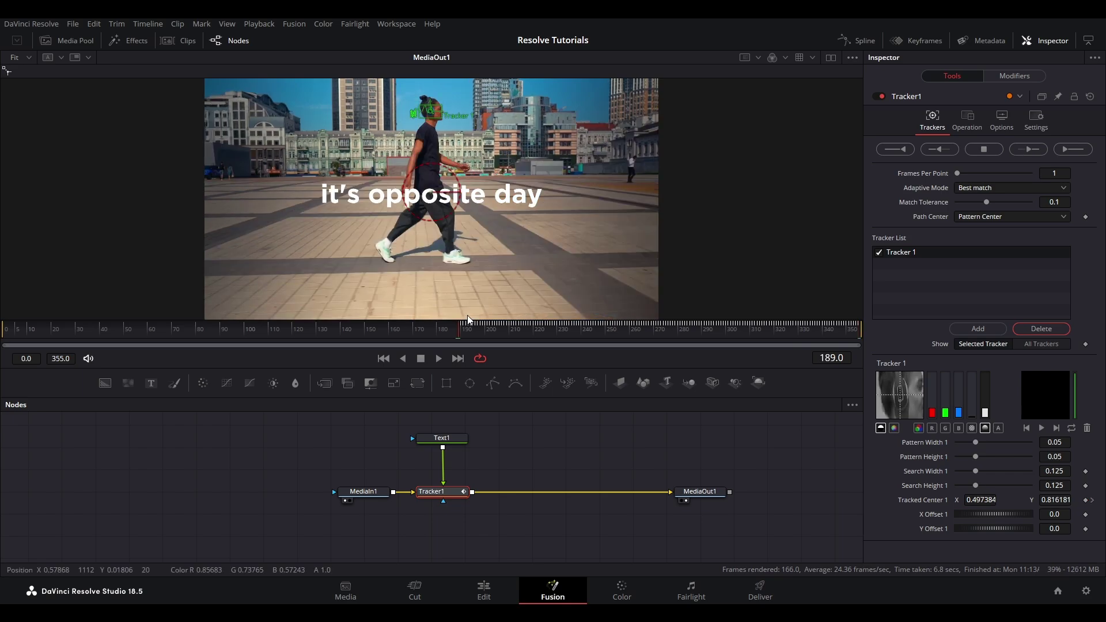
{"action": "left_click_drag", "start_coordinate": [552, 333], "coordinate": [579, 337]}
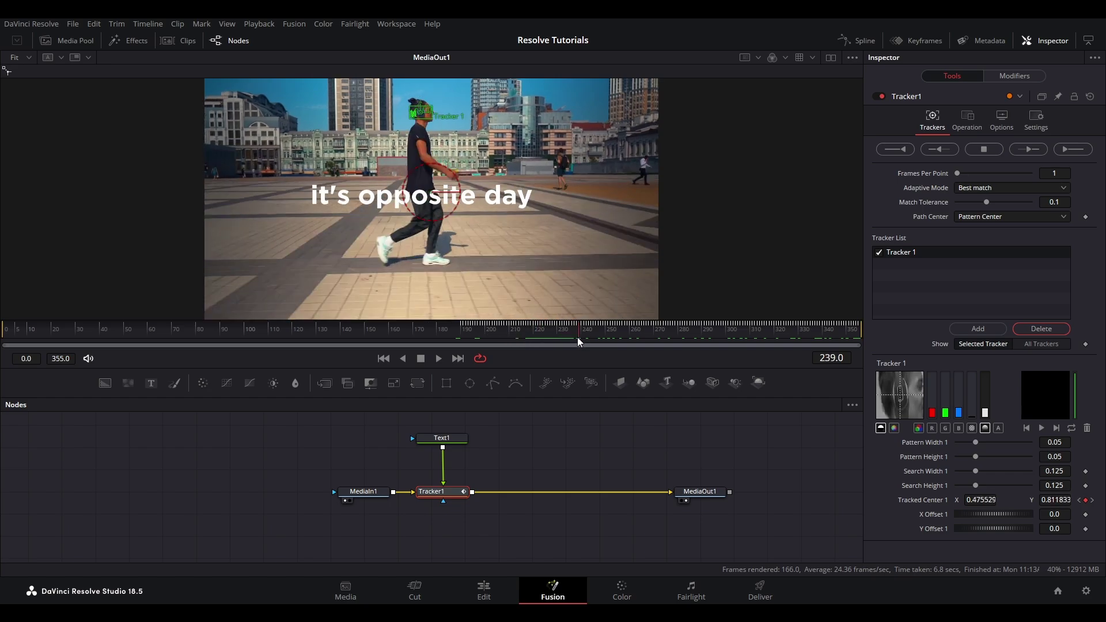
{"action": "left_click", "coordinate": [459, 335]}
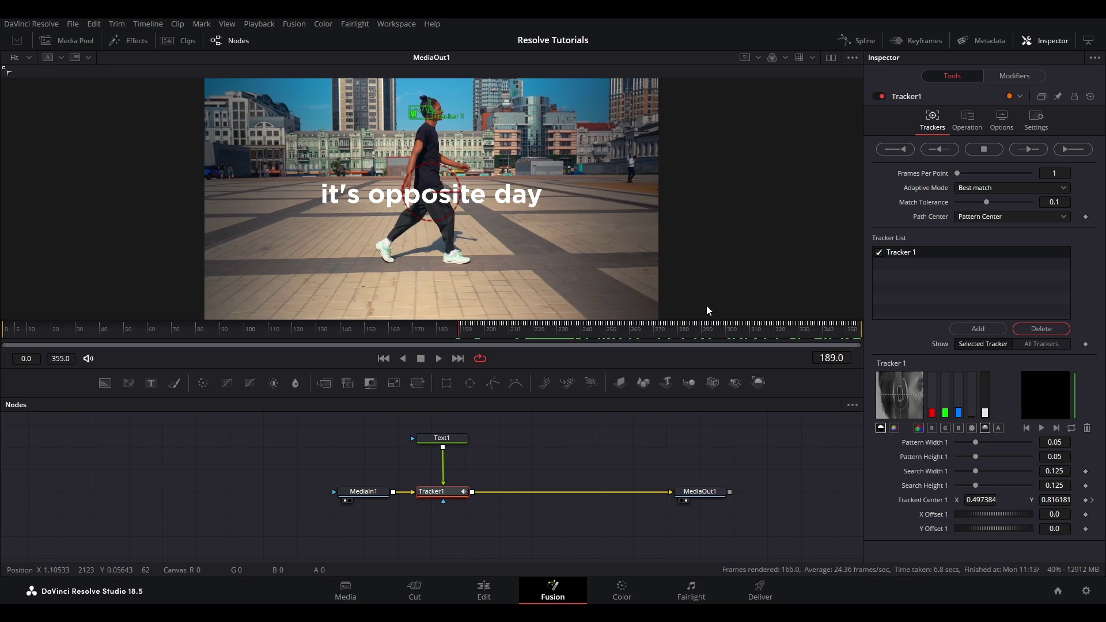
{"action": "left_click", "coordinate": [940, 149]}
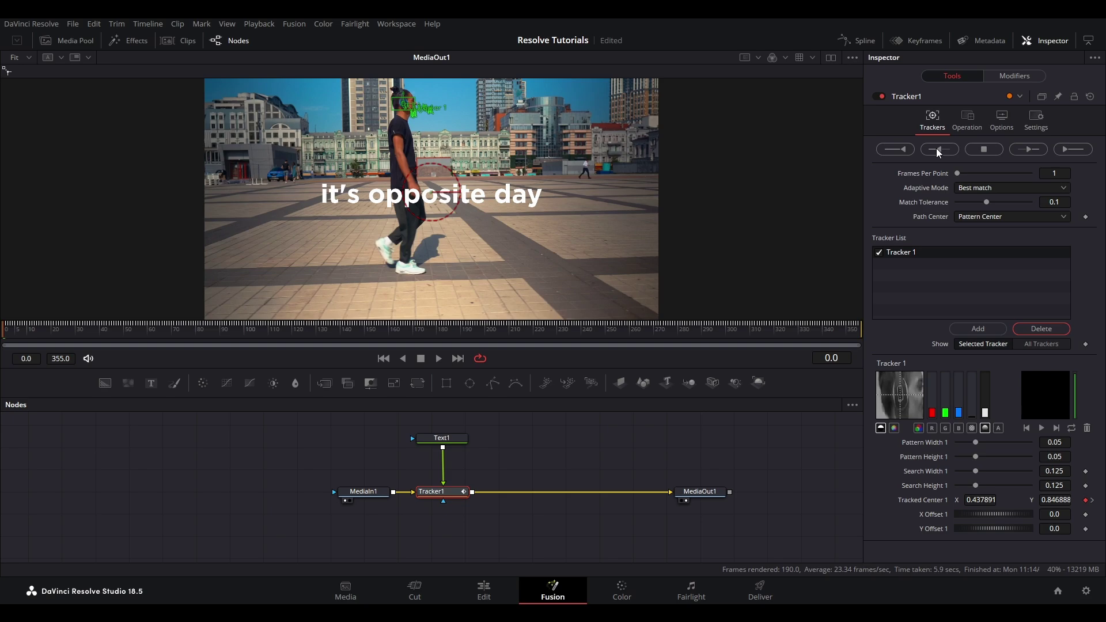
Play and scrub the composition to check how the title follows the man's head, and review Tracker1's operation and tracking settings
{"action": "left_click", "coordinate": [445, 216]}
{"action": "key", "text": "space"}
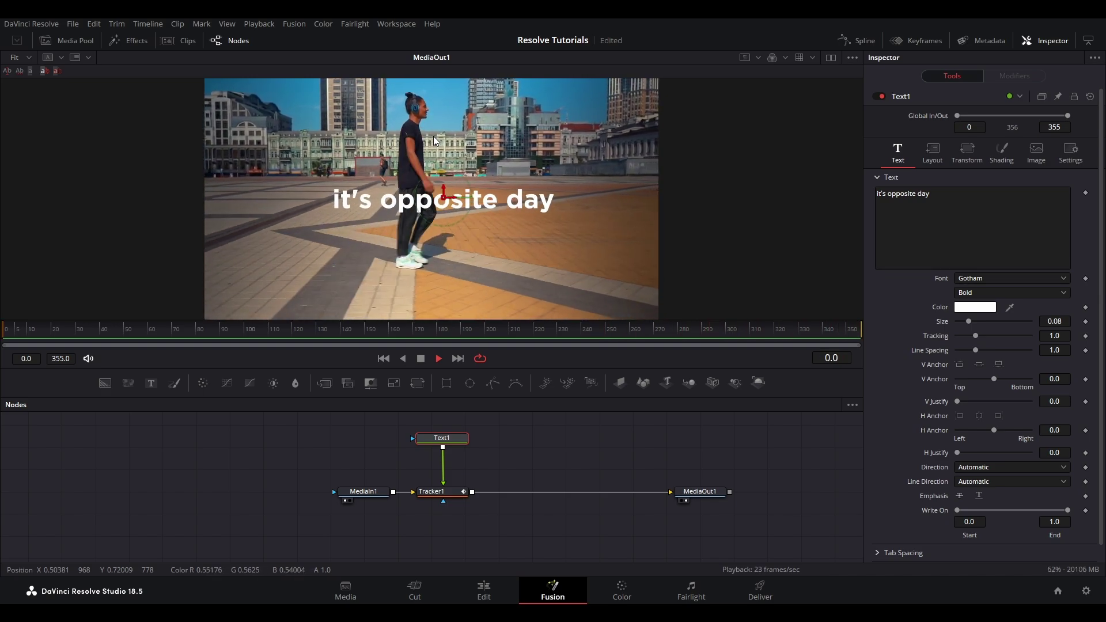
{"action": "key", "text": "space"}
{"action": "left_click", "coordinate": [442, 492]}
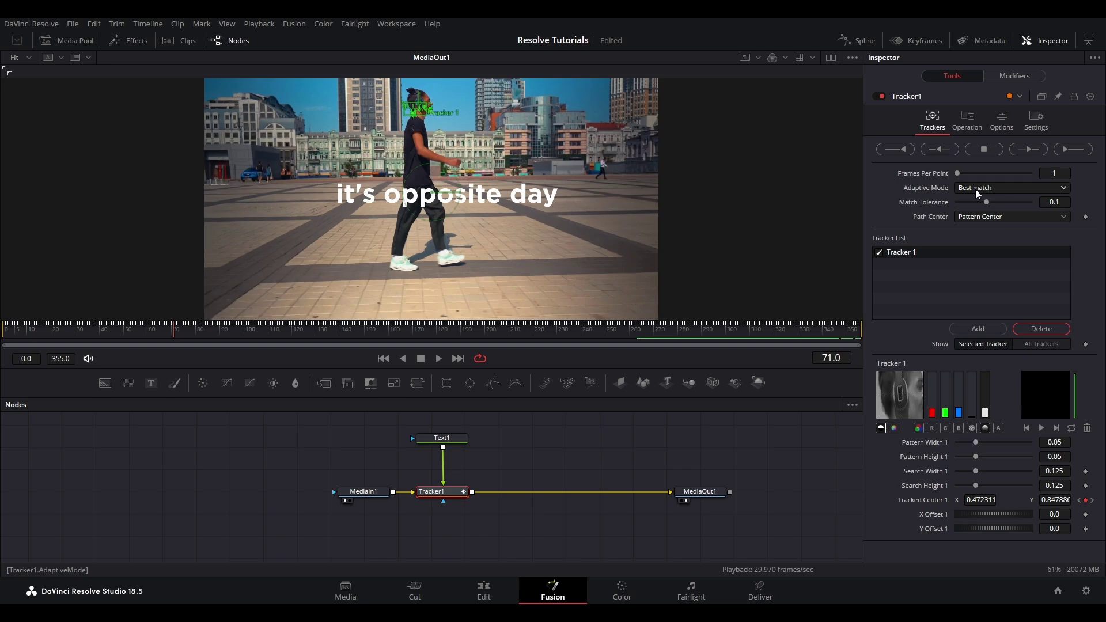
{"action": "left_click", "coordinate": [968, 118]}
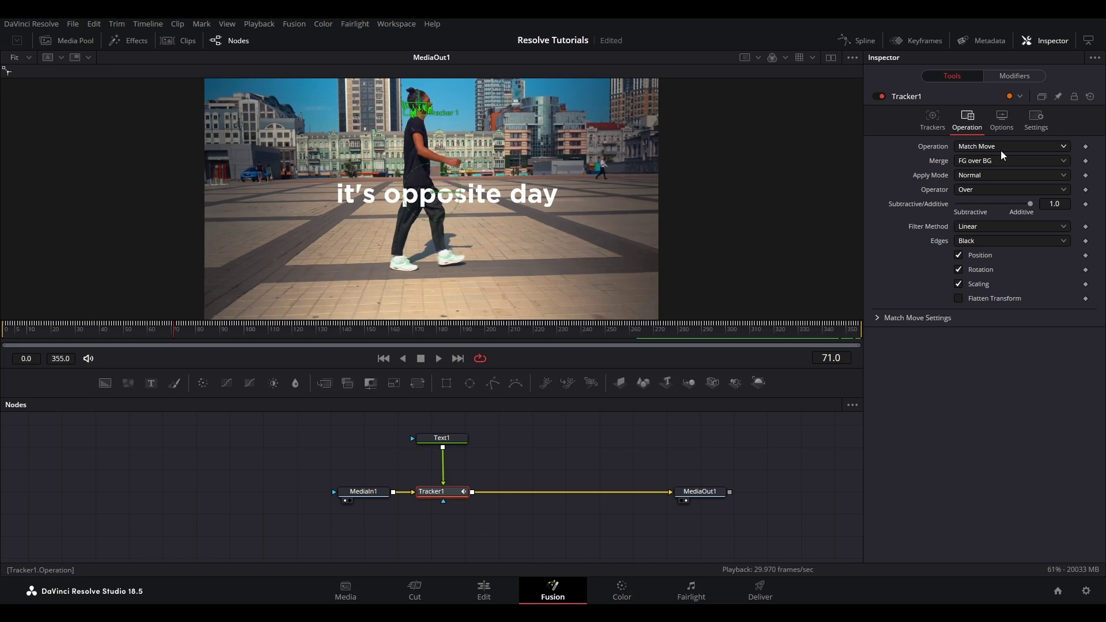
{"action": "left_click", "coordinate": [933, 120]}
{"action": "left_click_drag", "start_coordinate": [143, 330], "coordinate": [210, 330]}
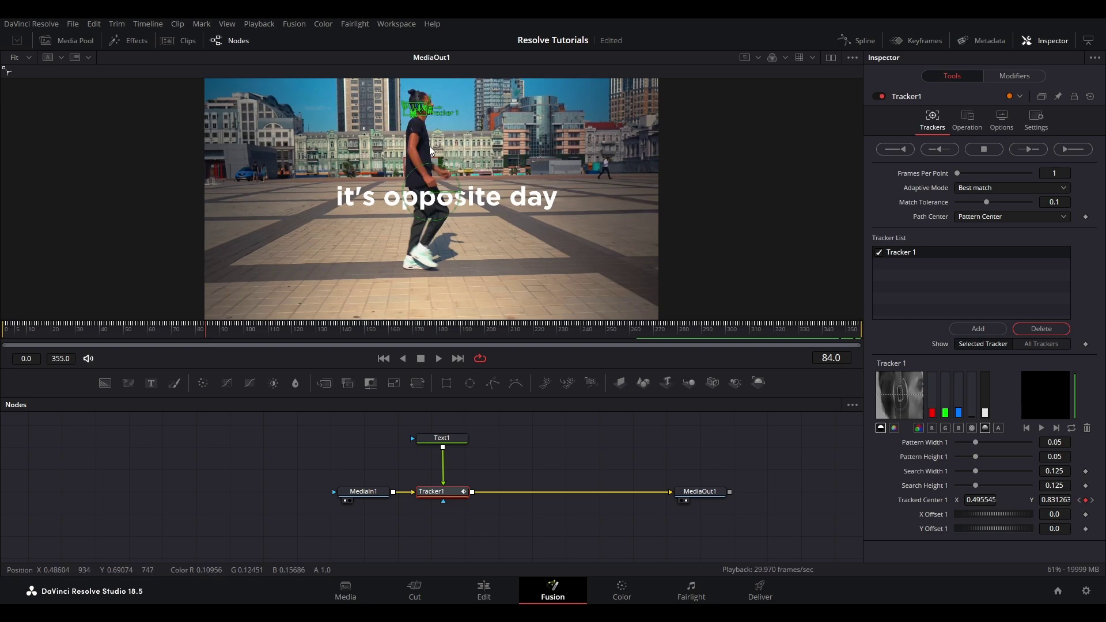
{"action": "left_click_drag", "start_coordinate": [223, 326], "coordinate": [635, 330]}
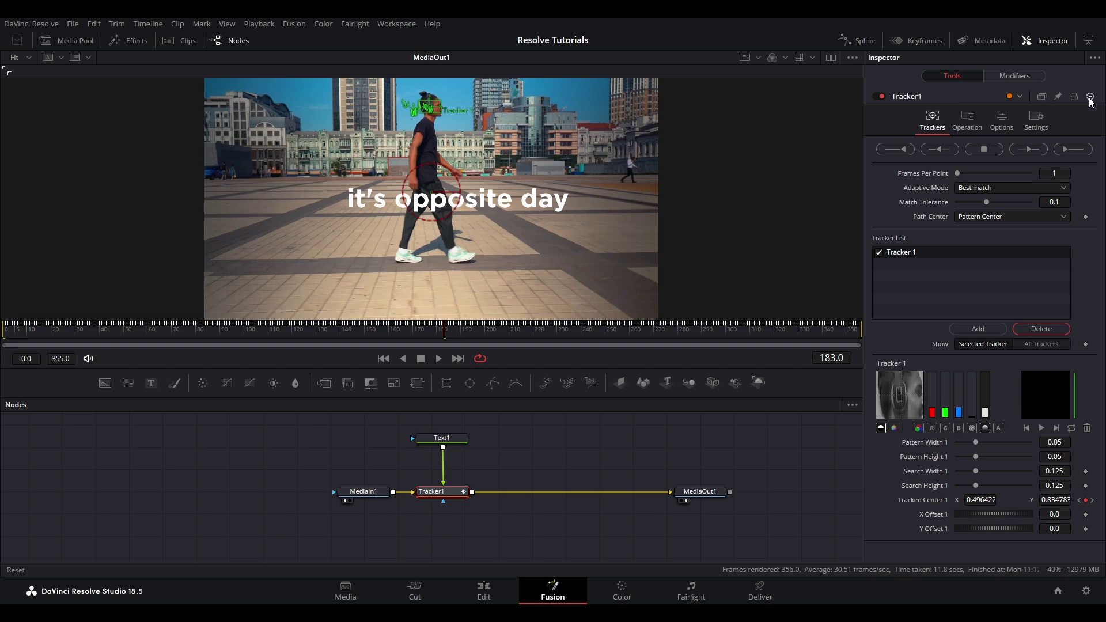
Reset and reconfigure Tracker1 with its pattern box on the man's head, adaptive mode Best match and operation Match Move
{"action": "left_click", "coordinate": [1091, 99]}
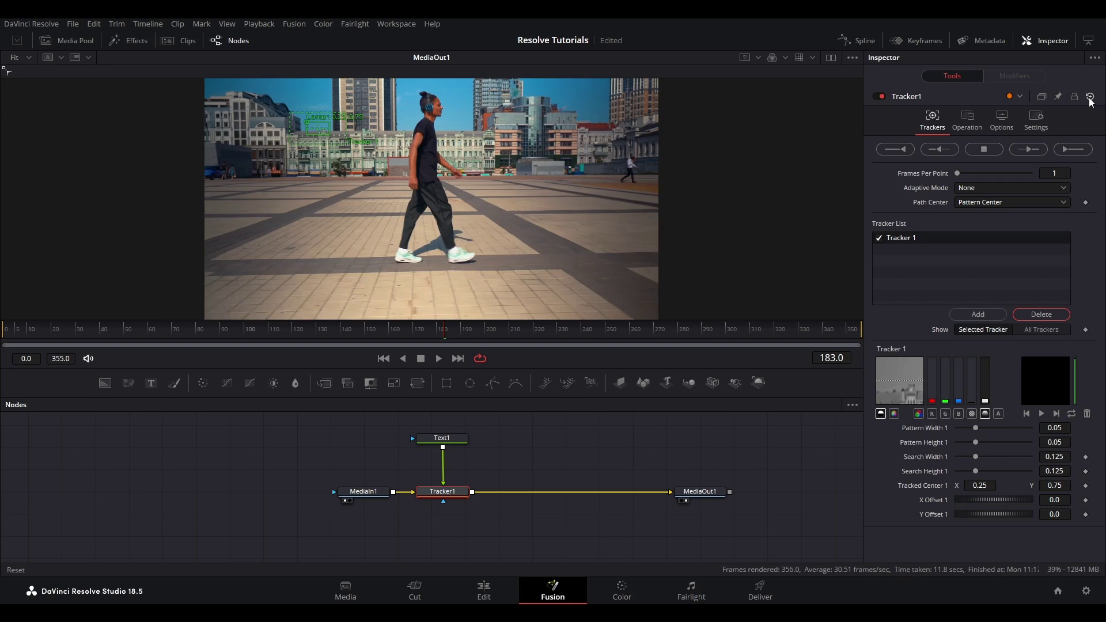
{"action": "left_click_drag", "start_coordinate": [308, 122], "coordinate": [418, 101]}
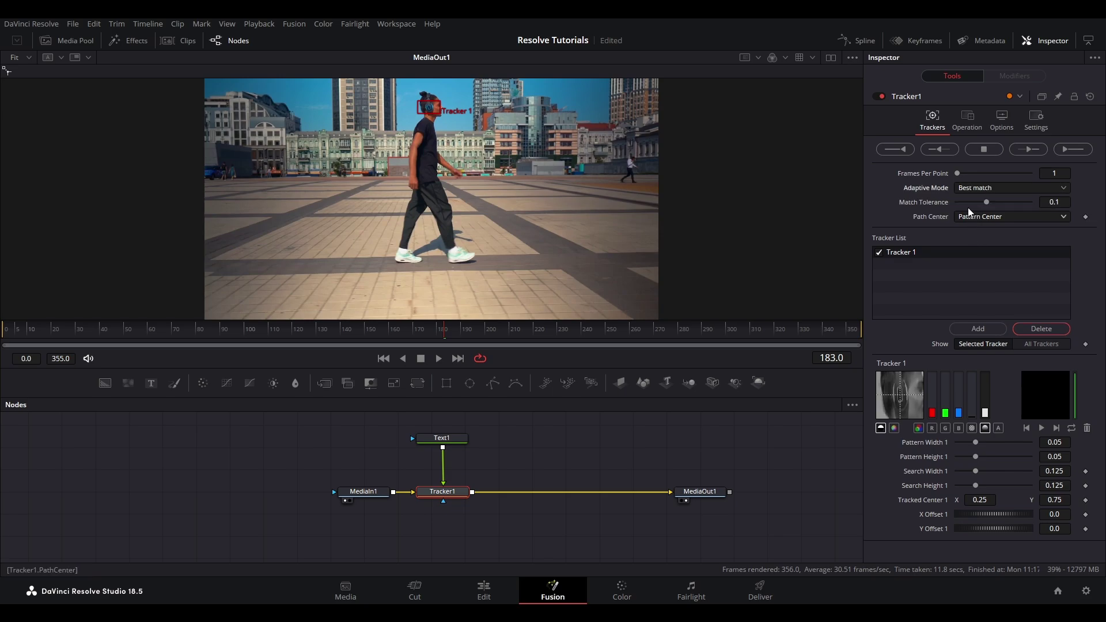
{"action": "left_click", "coordinate": [968, 123]}
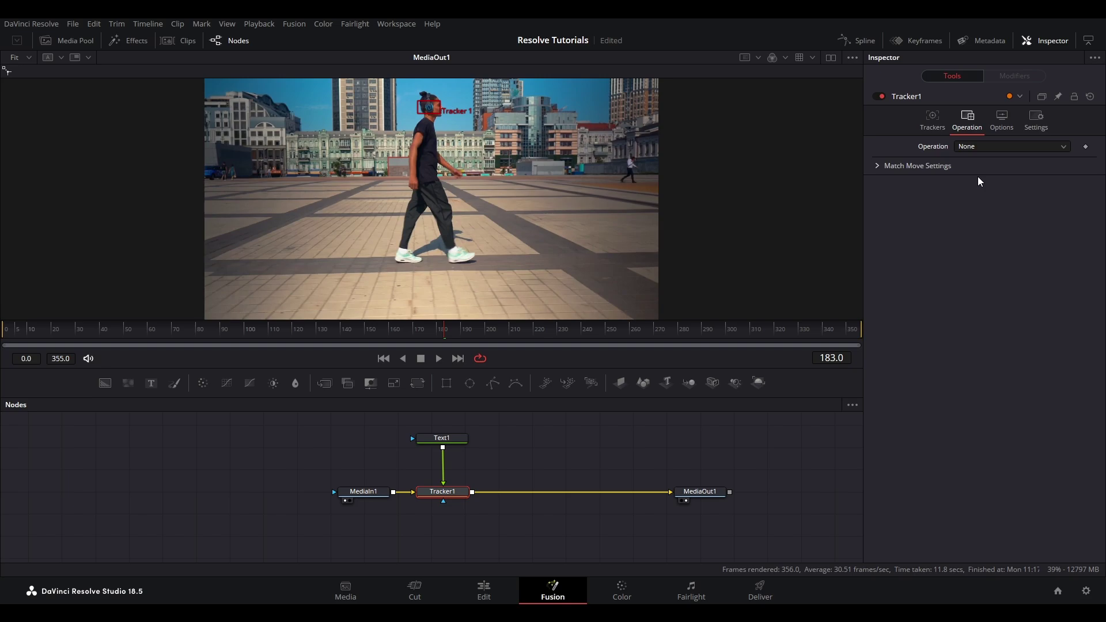
{"action": "left_click", "coordinate": [937, 122]}
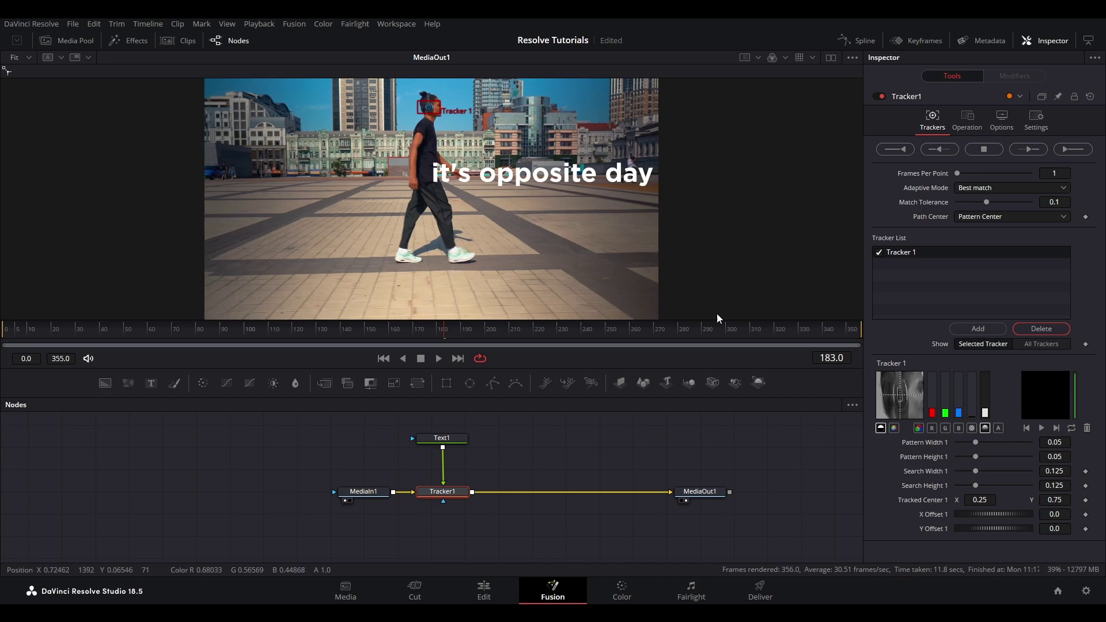
Track the head forward from frame 183 to the end and backward from frame 182 to frame 0, and preview the result
{"action": "left_click", "coordinate": [1033, 147]}
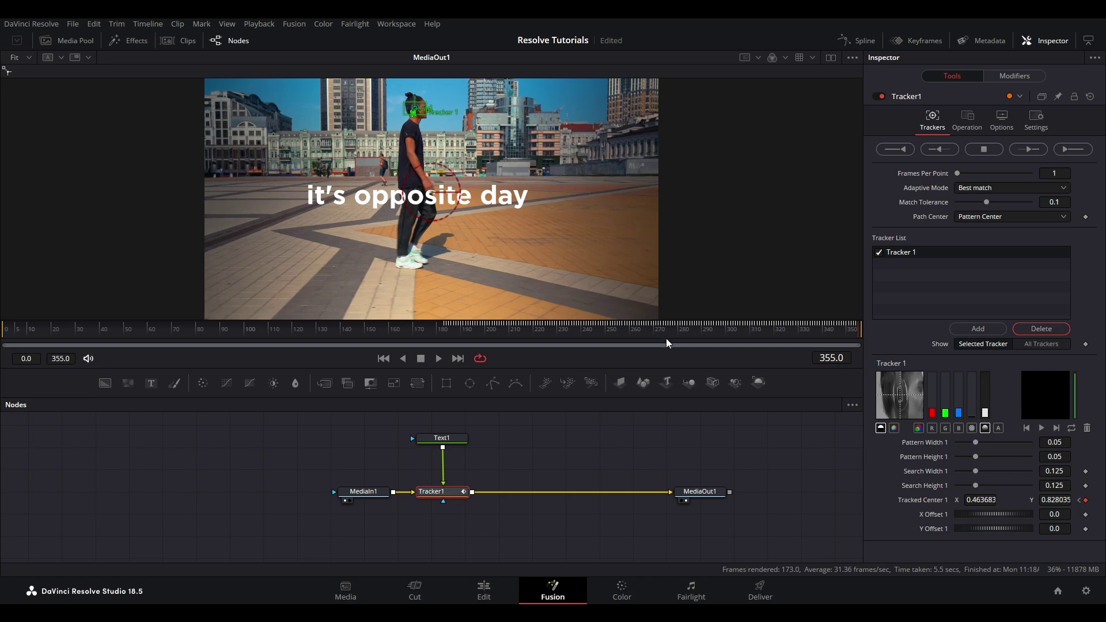
{"action": "left_click", "coordinate": [442, 333]}
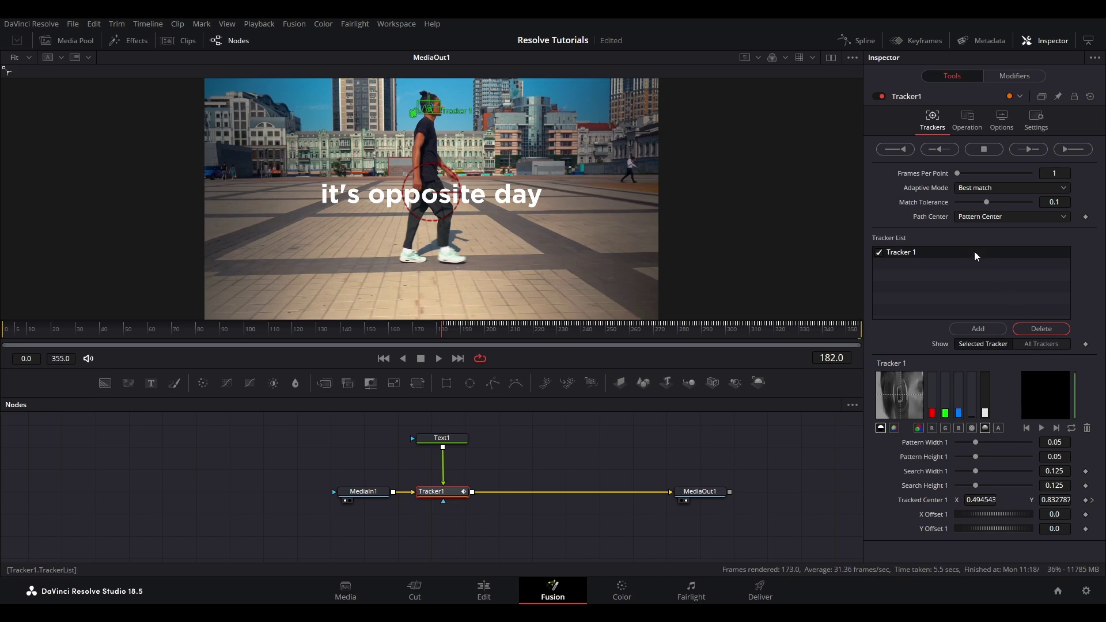
{"action": "left_click", "coordinate": [945, 148]}
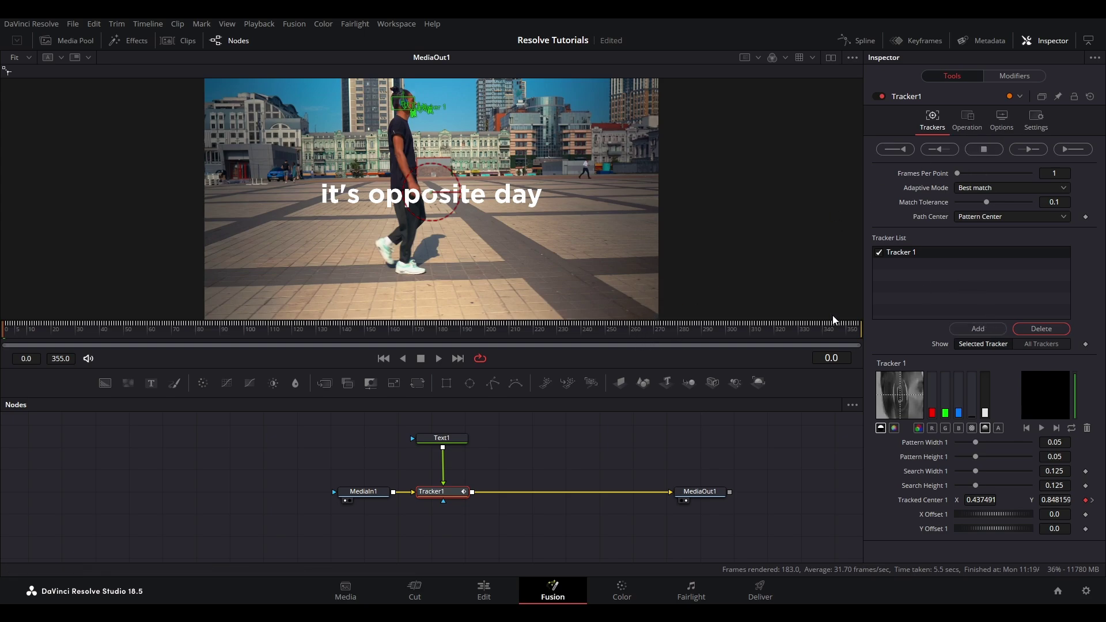
{"action": "left_click", "coordinate": [438, 357]}
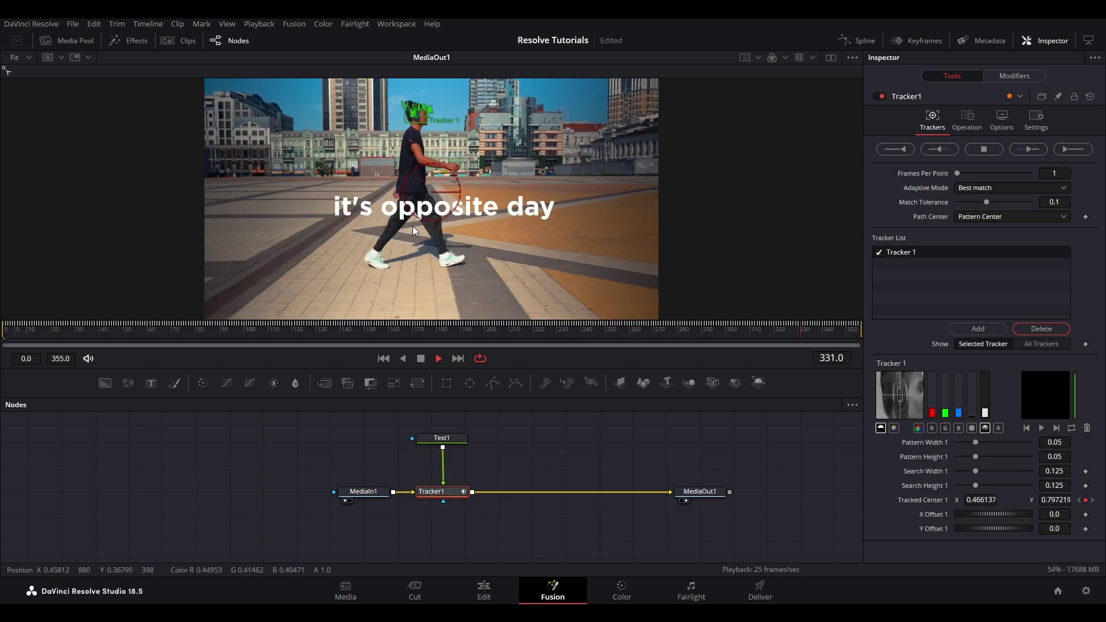
{"action": "left_click", "coordinate": [422, 358]}
Move the title up in front of the man's face and chest, and play back its motion
{"action": "left_click", "coordinate": [441, 439]}
{"action": "left_click_drag", "start_coordinate": [436, 192], "coordinate": [538, 124]}
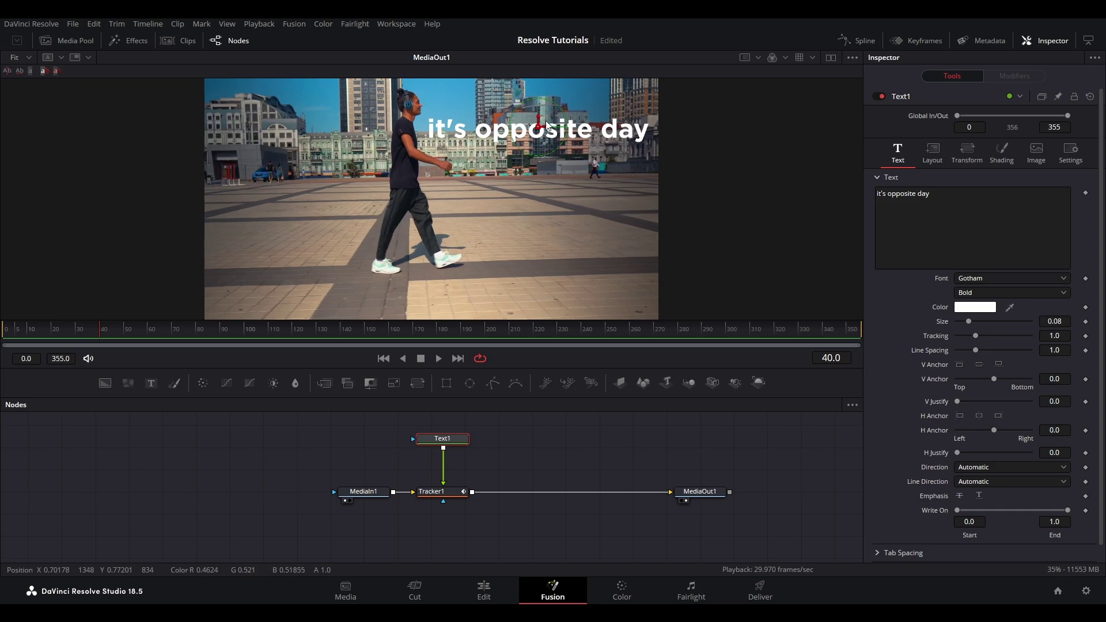
{"action": "left_click", "coordinate": [439, 359]}
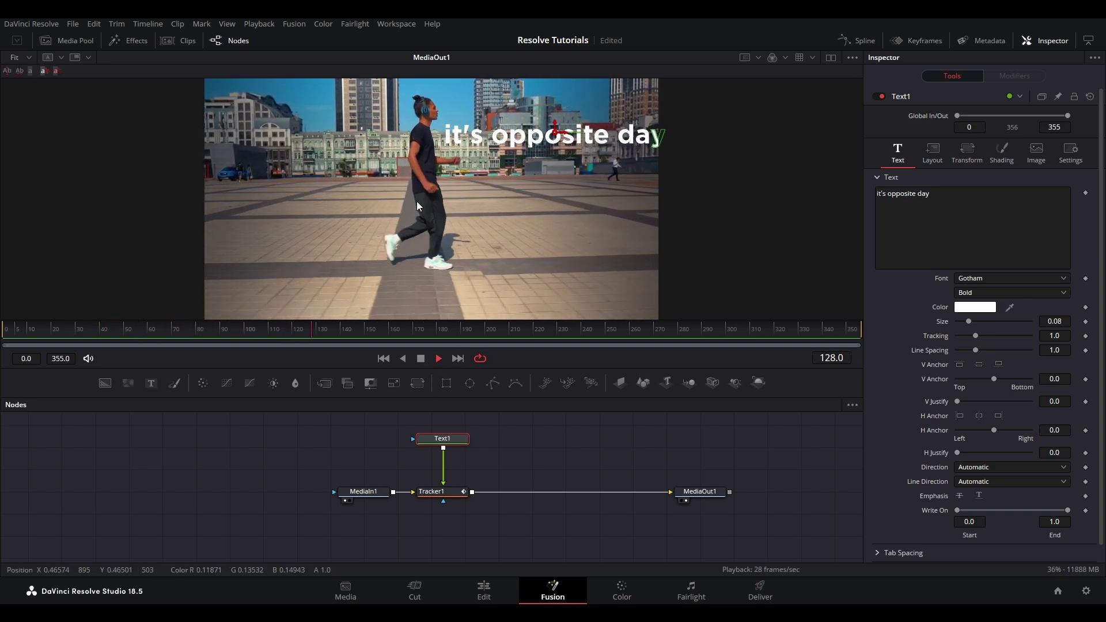
{"action": "key", "text": "space"}
Place the title behind the man's back, reduce its text size to 0.0556, and play back the composition
{"action": "left_click_drag", "start_coordinate": [560, 132], "coordinate": [316, 182]}
{"action": "left_click_drag", "start_coordinate": [969, 322], "coordinate": [965, 322]}
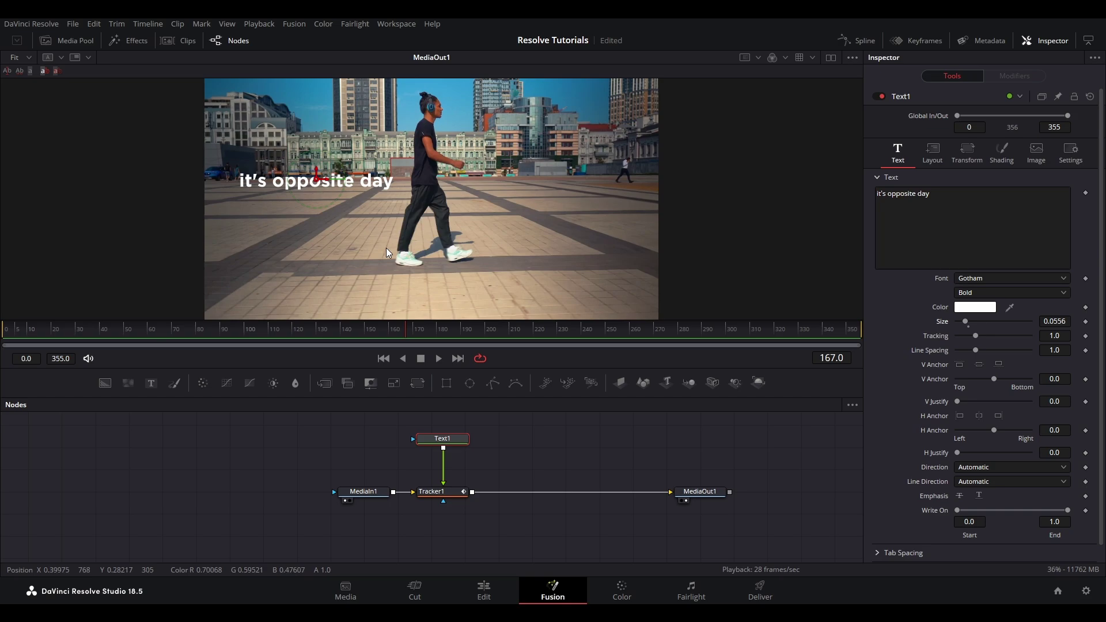
{"action": "left_click", "coordinate": [438, 359]}
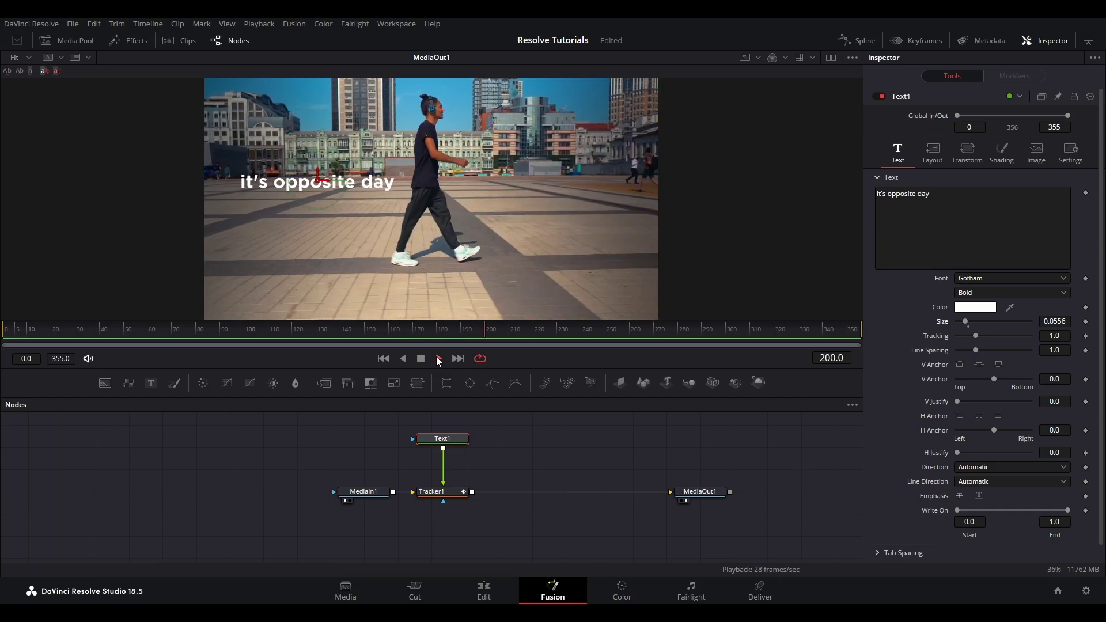